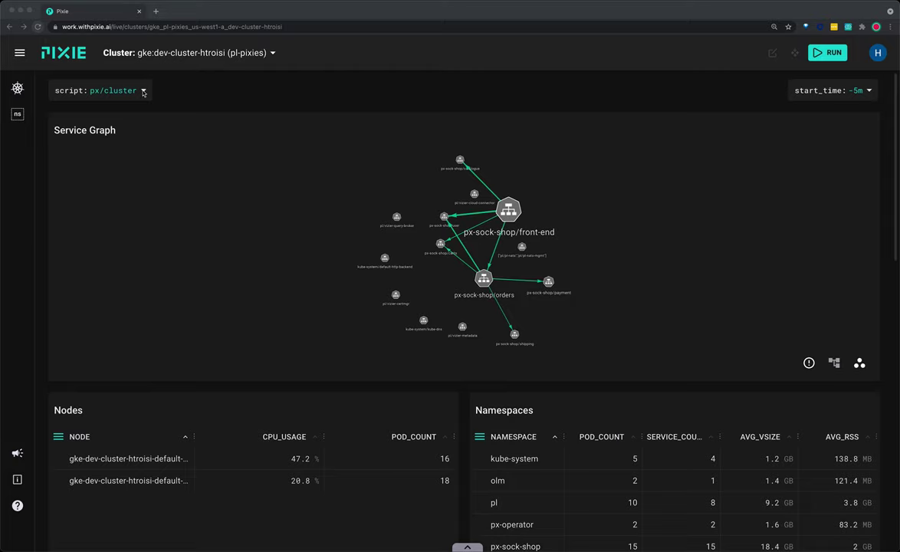
Load the px/cluster script by filtering the script list with 'clus'
click(143, 92)
click(143, 92)
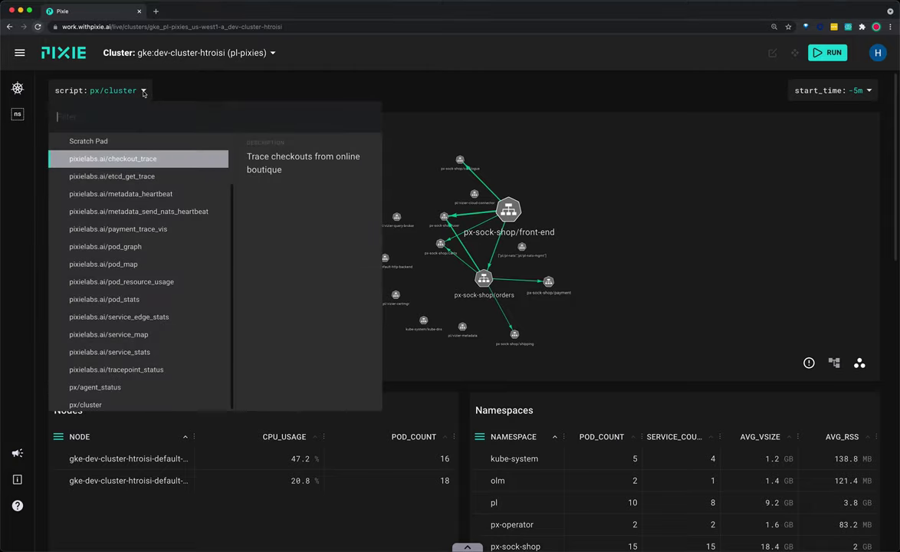
text(clus)
click(125, 160)
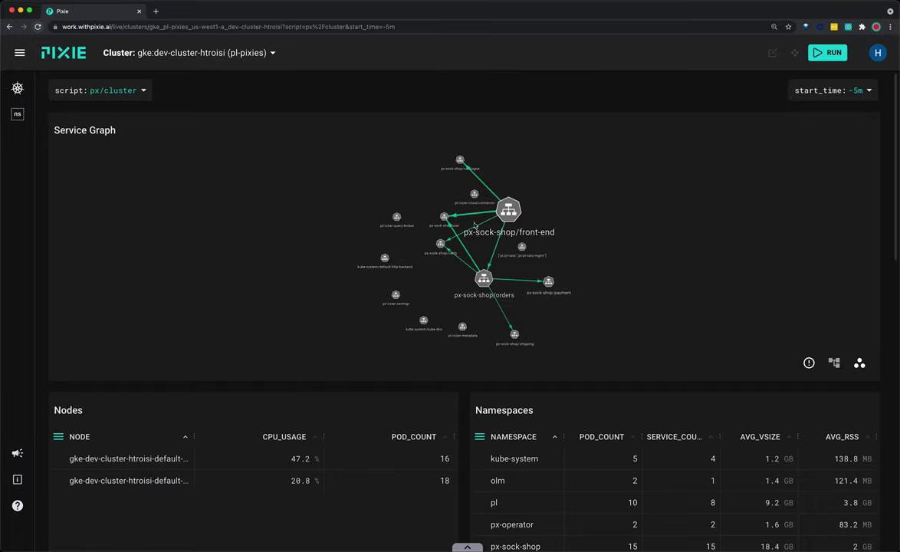
mouse_move(471, 217)
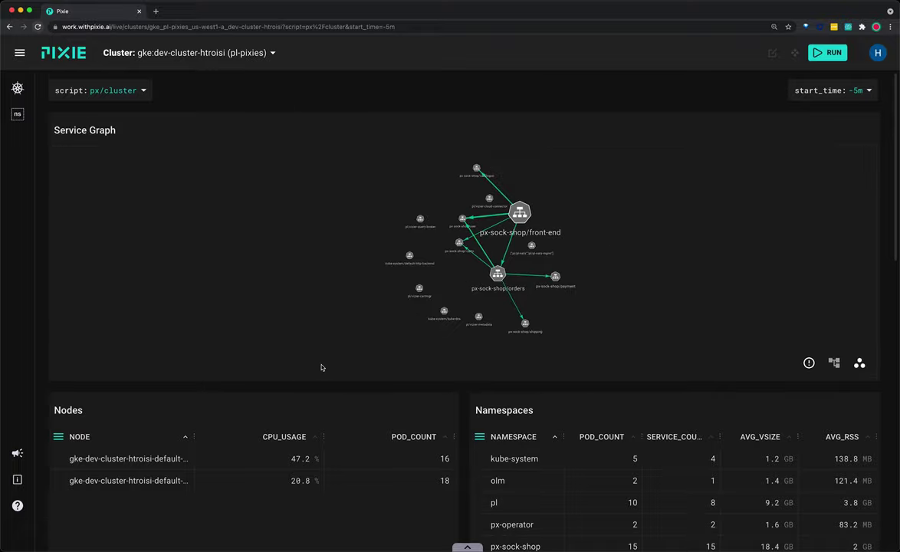
Scroll down to the Services table, where front-end leads P99 latency at 17.1 s
scroll(321, 367, down, 5)
scroll(322, 368, down, 3)
scroll(321, 367, up, 4)
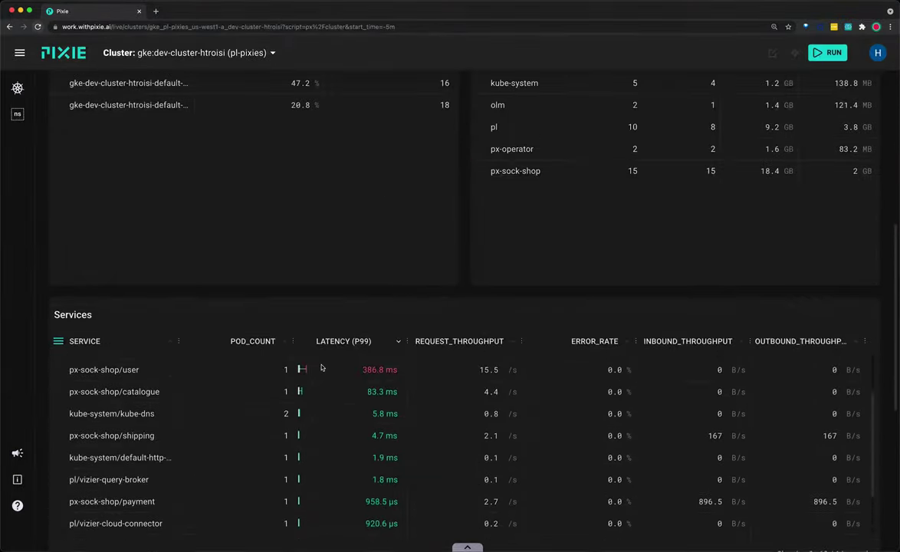
scroll(331, 270, down, 3)
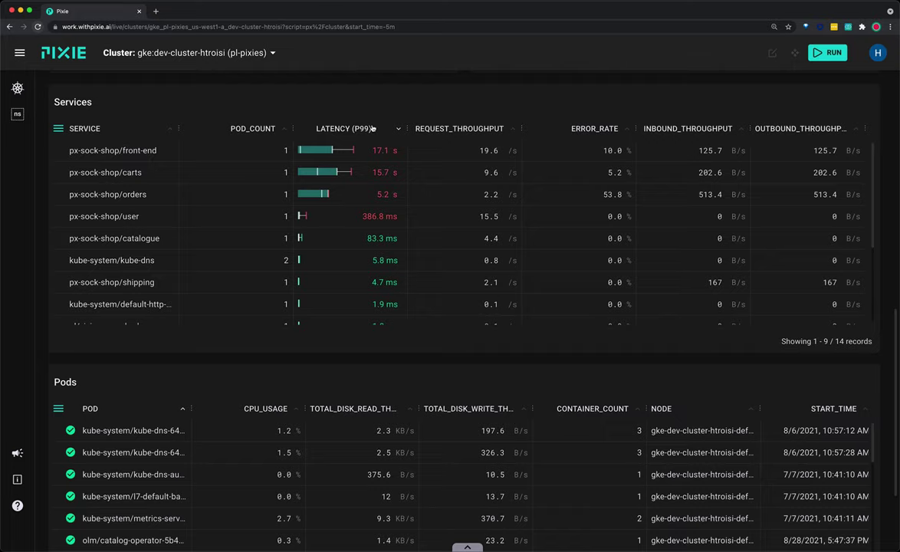
Sort services by P99 latency slowest first and show px-sock-shop/front-end's raw details
click(351, 128)
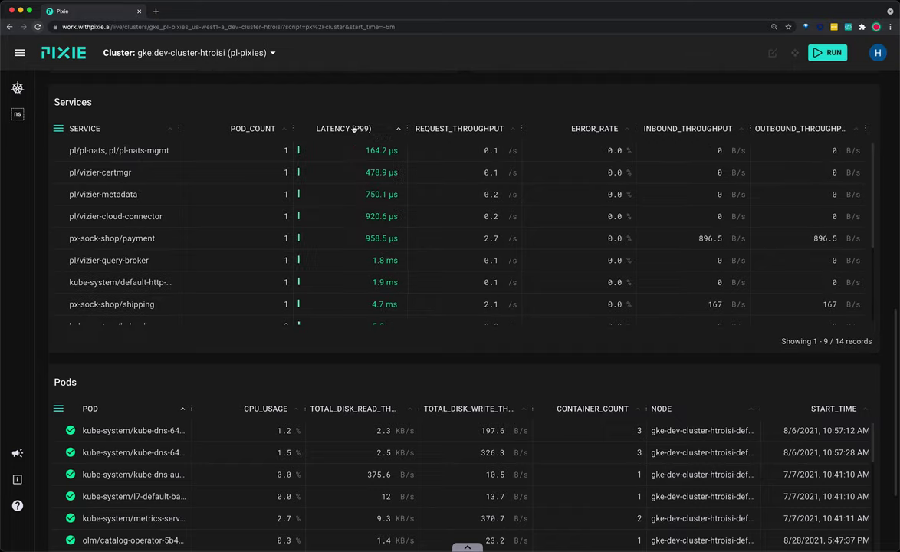
click(354, 129)
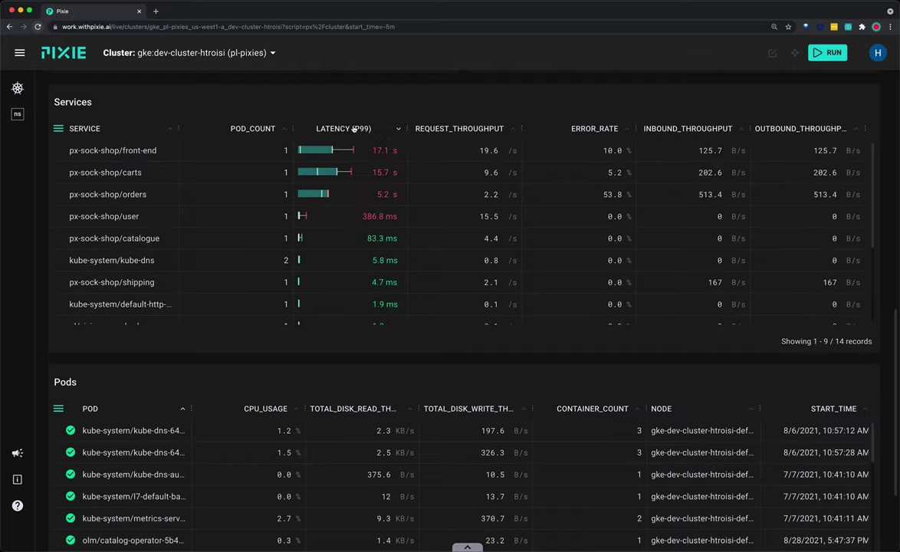
click(423, 152)
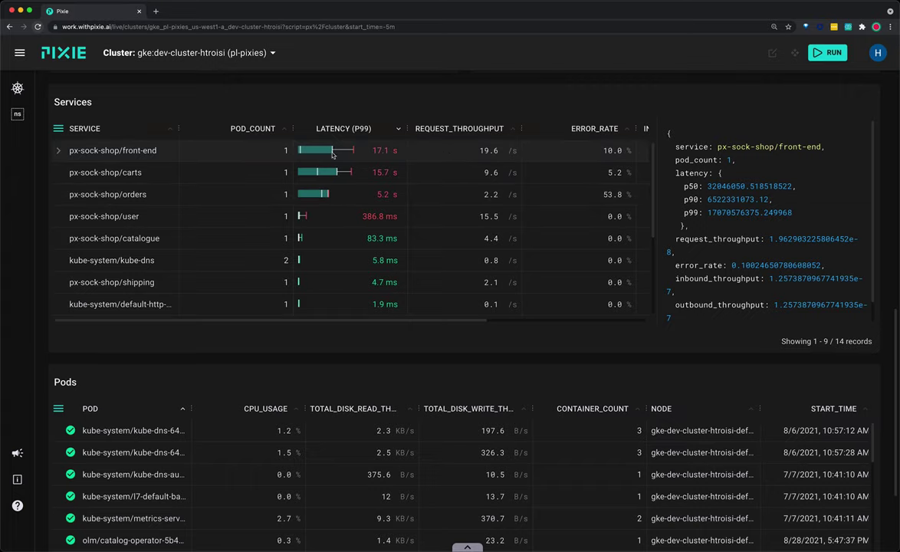
mouse_move(333, 154)
Switch the latency column from P99 to P90, making px-sock-shop/carts the slowest
click(333, 153)
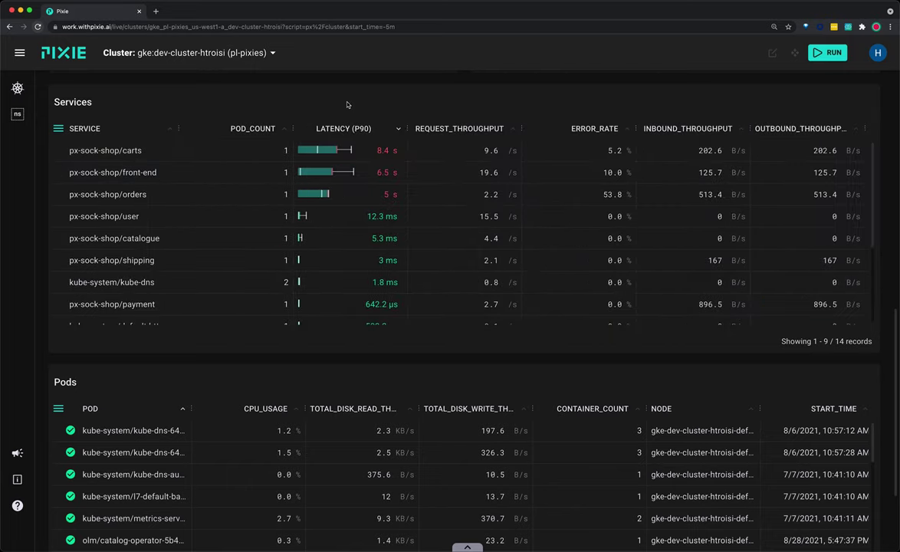
scroll(345, 169, up, 1)
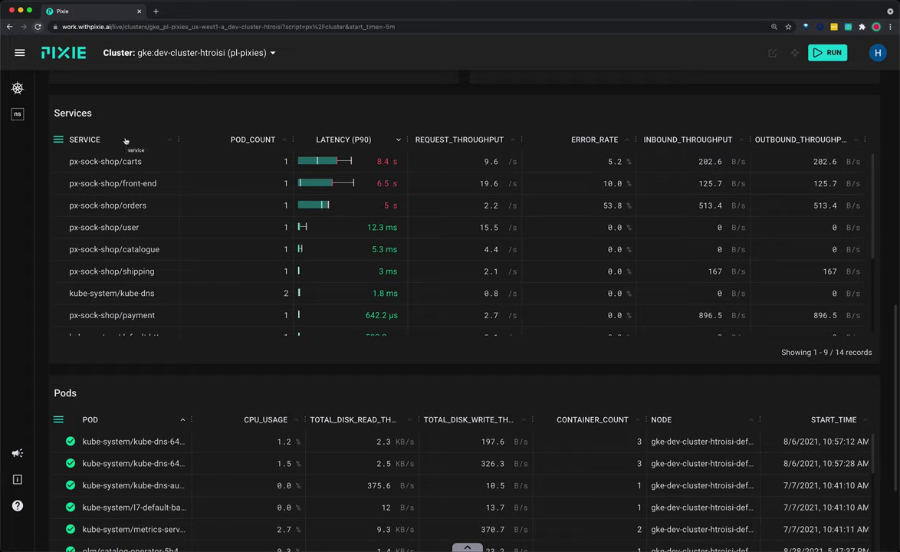
Open the px-sock-shop/front-end service page and scroll down to Sample Of Slow Requests
click(123, 185)
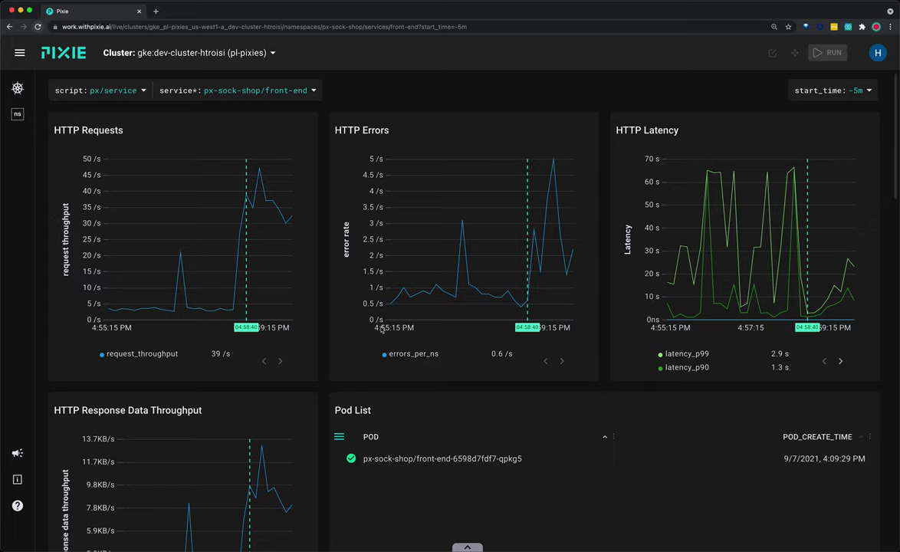
scroll(381, 329, down, 10)
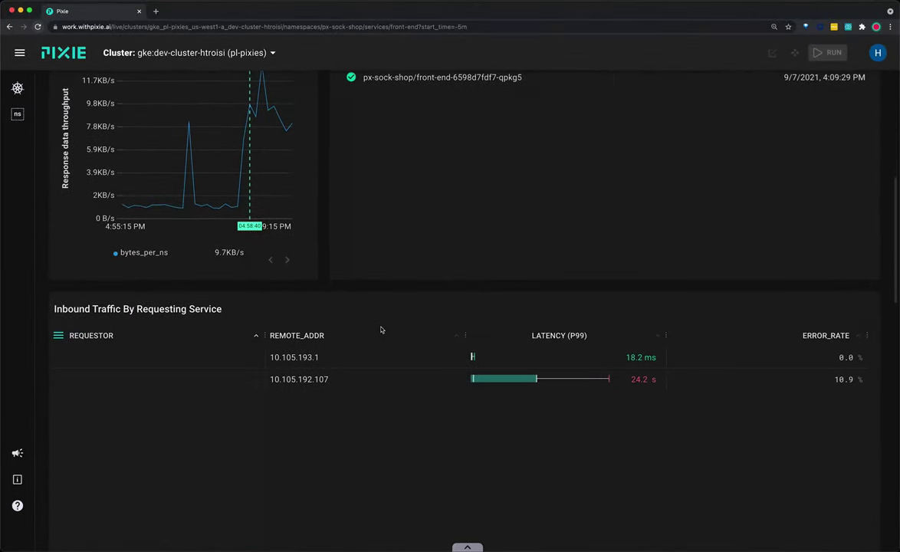
scroll(381, 329, down, 7)
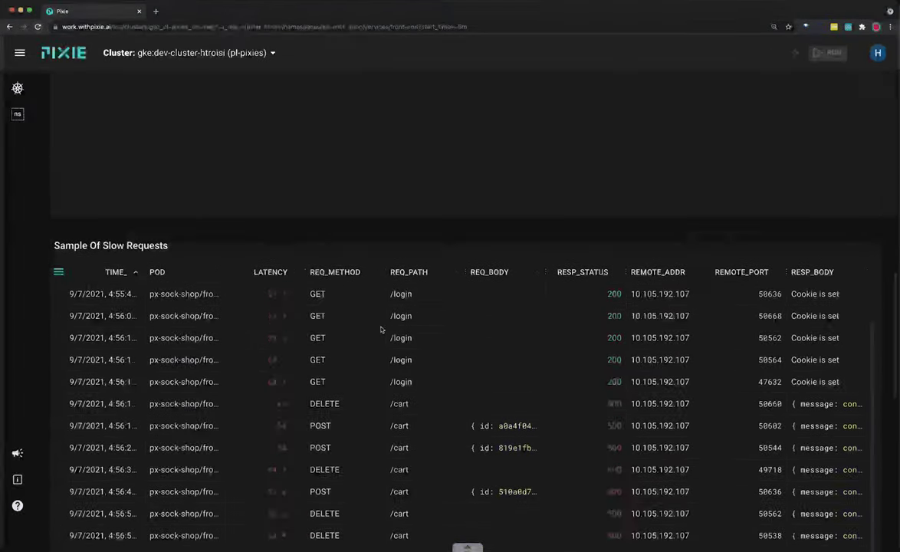
Widen the REQ_PATH column of the slow requests, then scroll back up to the HTTP charts
scroll(463, 224, down, 2)
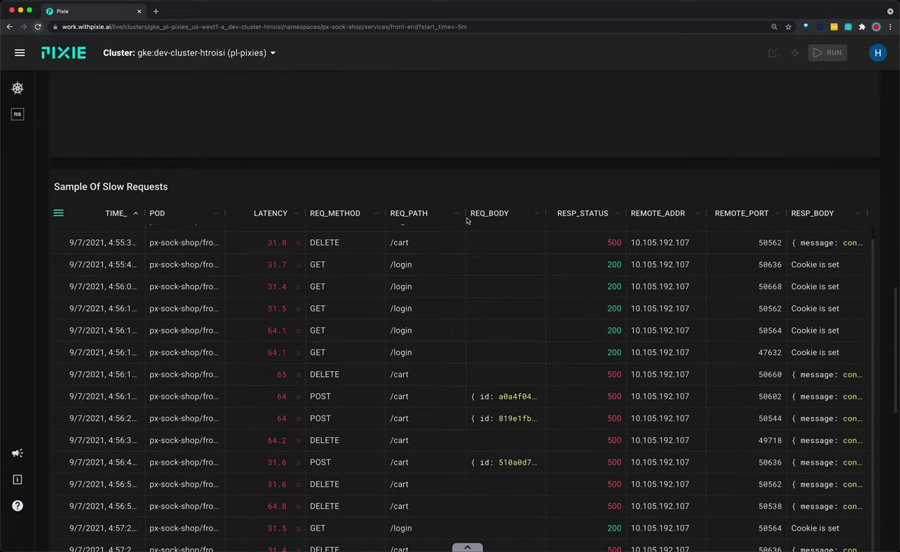
drag(464, 215, 485, 215)
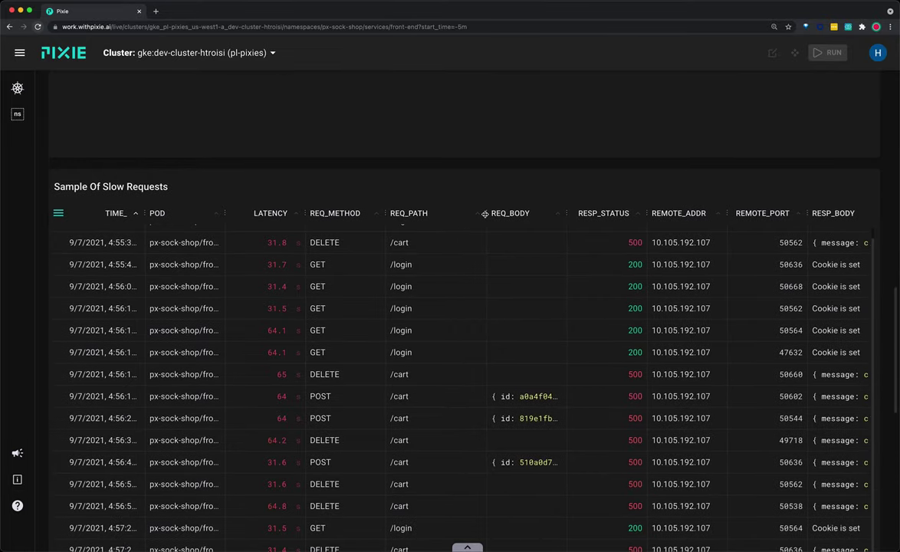
scroll(485, 214, down, 2)
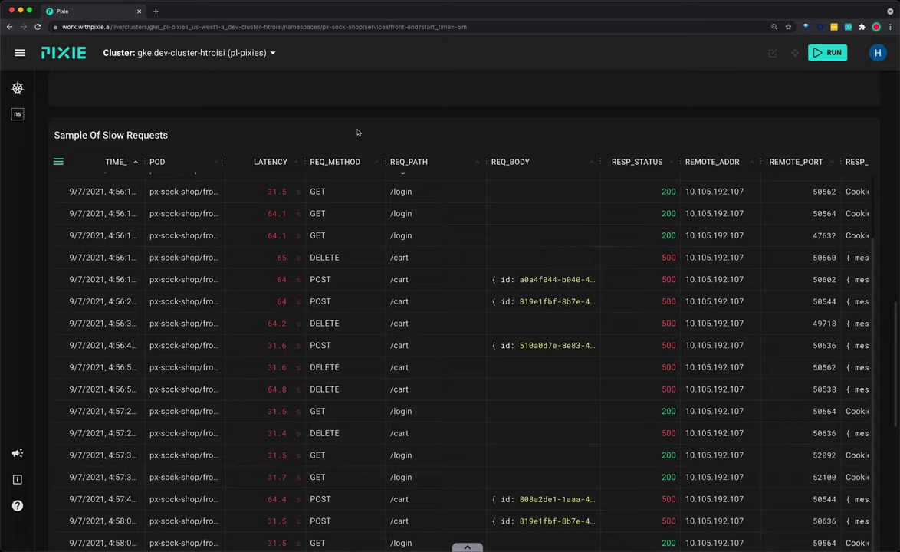
scroll(358, 132, down, 1)
scroll(447, 138, up, 2)
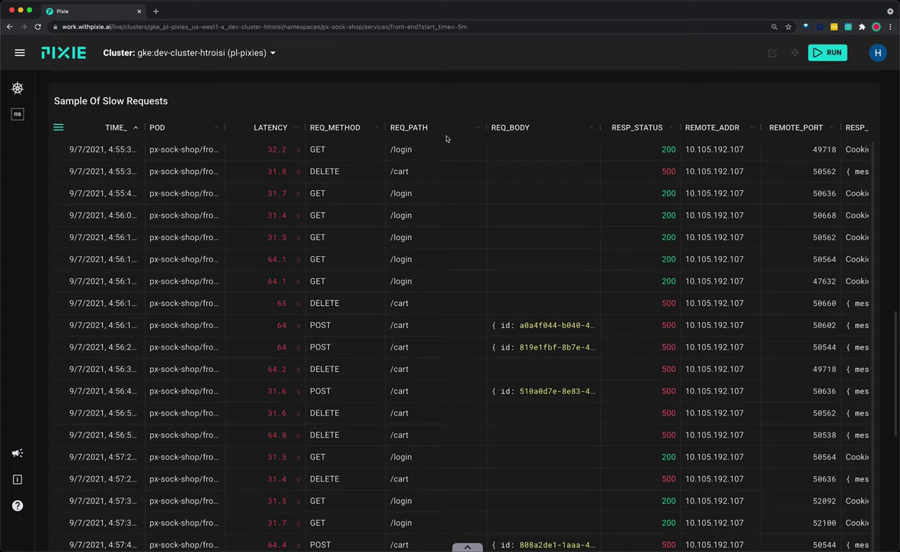
scroll(447, 139, up, 15)
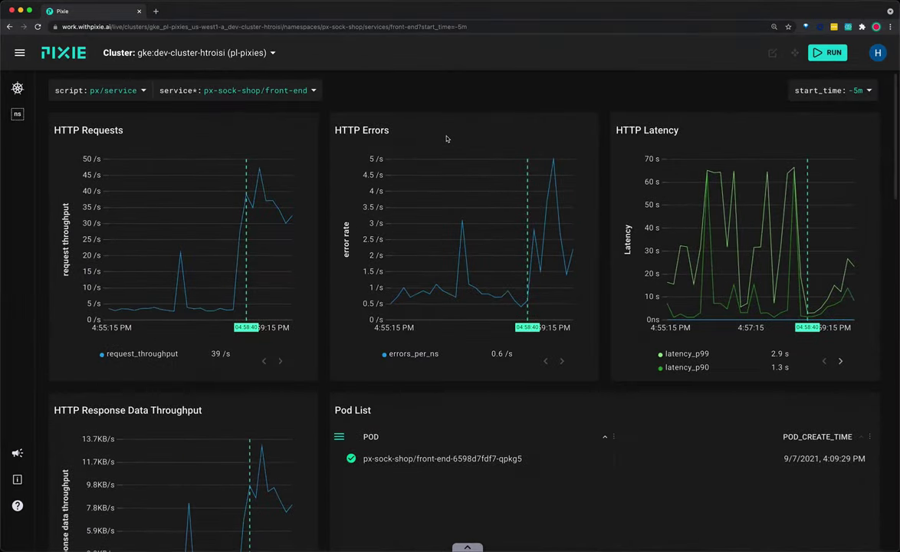
Load the pxbeta/service_endpoints script for front-end, filtering the script list with 'pxbeta'
click(115, 92)
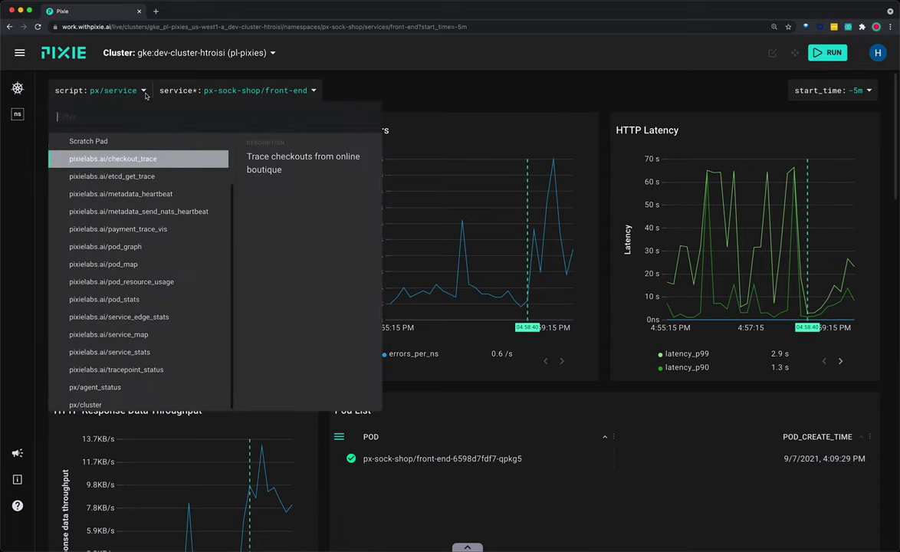
text(pxbeta)
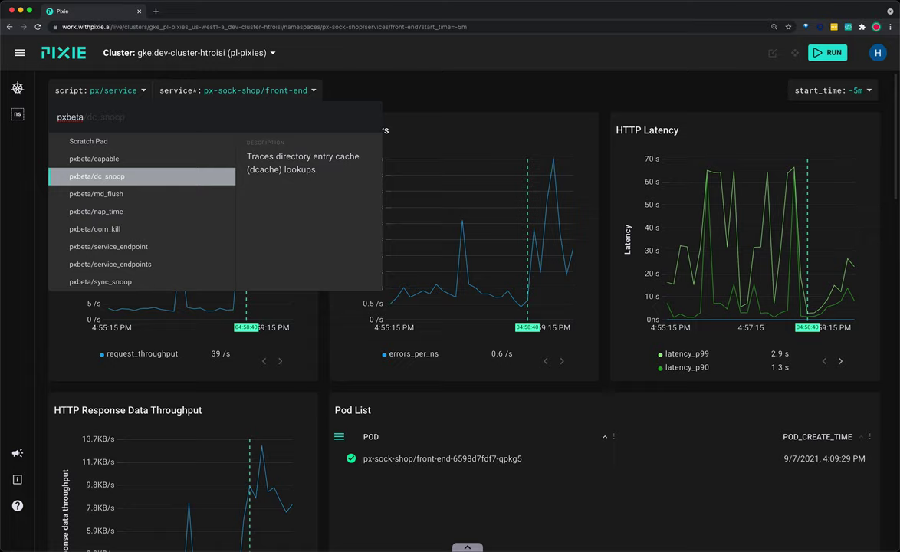
click(131, 263)
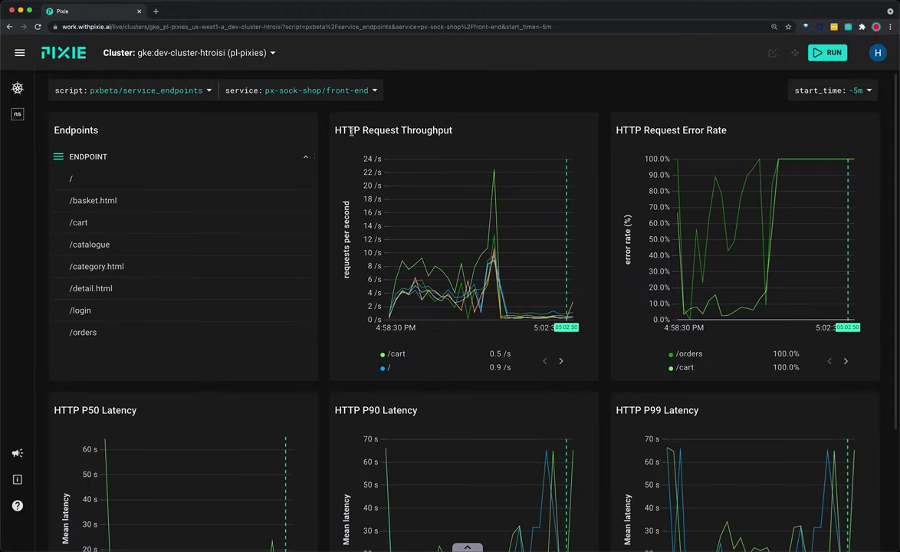
Switch the endpoints view to the px-sock-shop/catalogue service by typing 'px-sock-shop/cat'
click(375, 91)
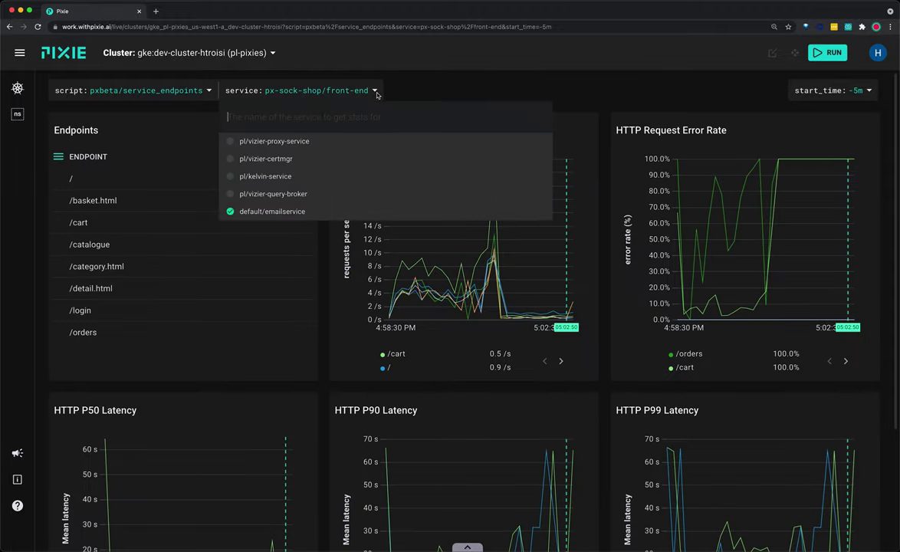
text(px-sock-sho)
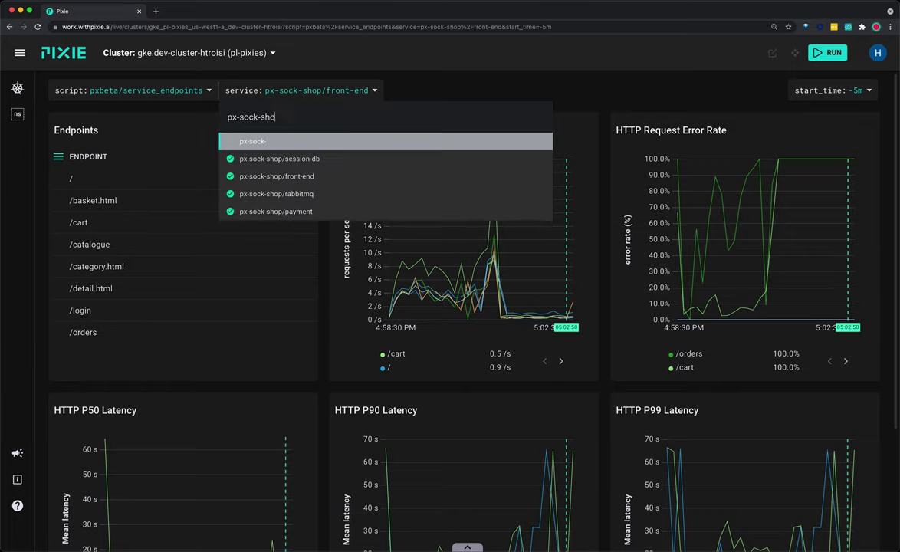
text(p/catalogue)
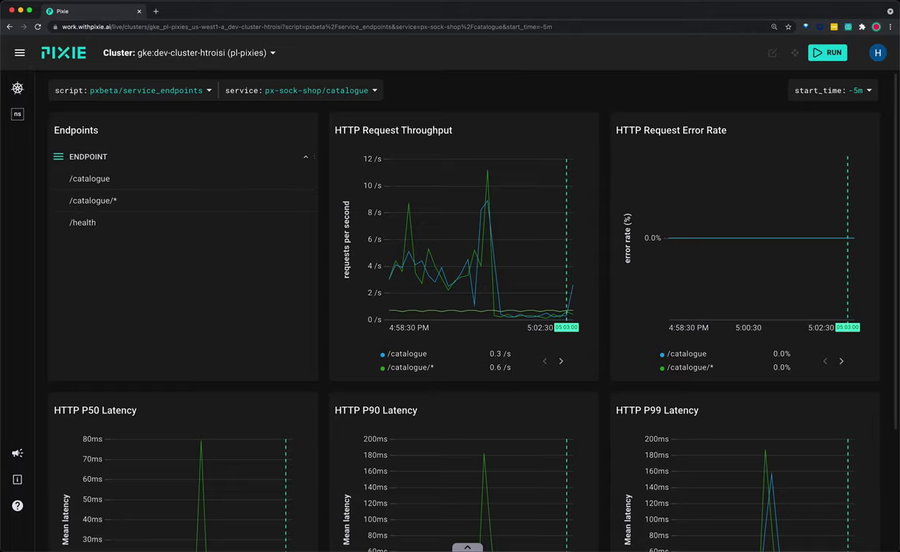
scroll(460, 307, down, 5)
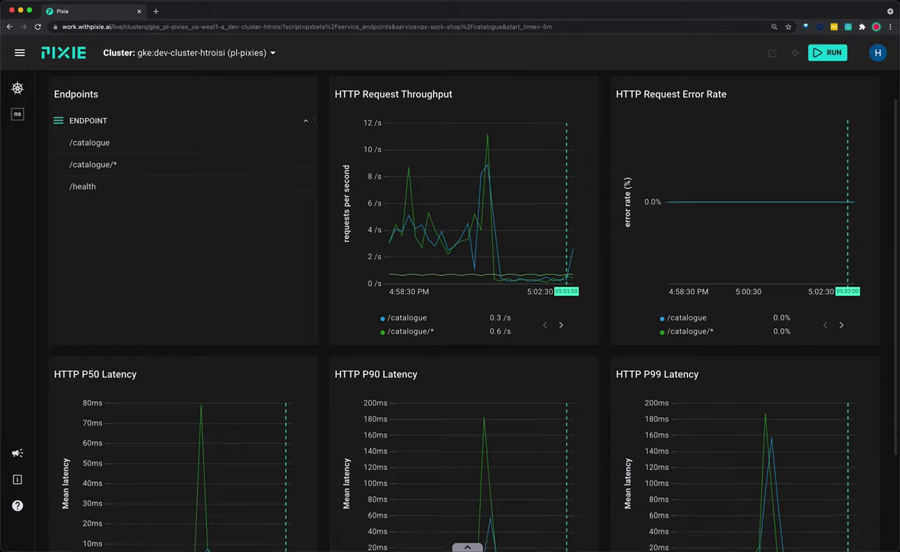
scroll(461, 306, up, 2)
scroll(461, 306, up, 1)
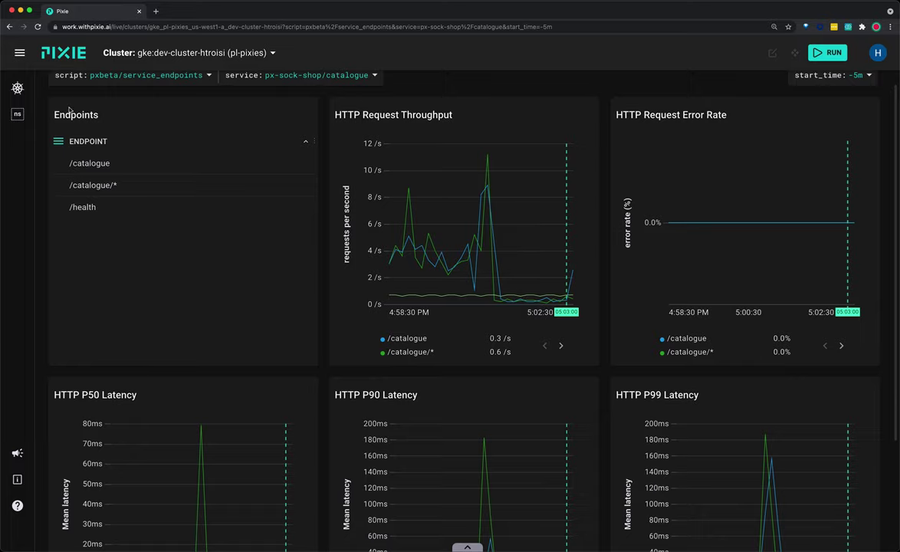
click(92, 186)
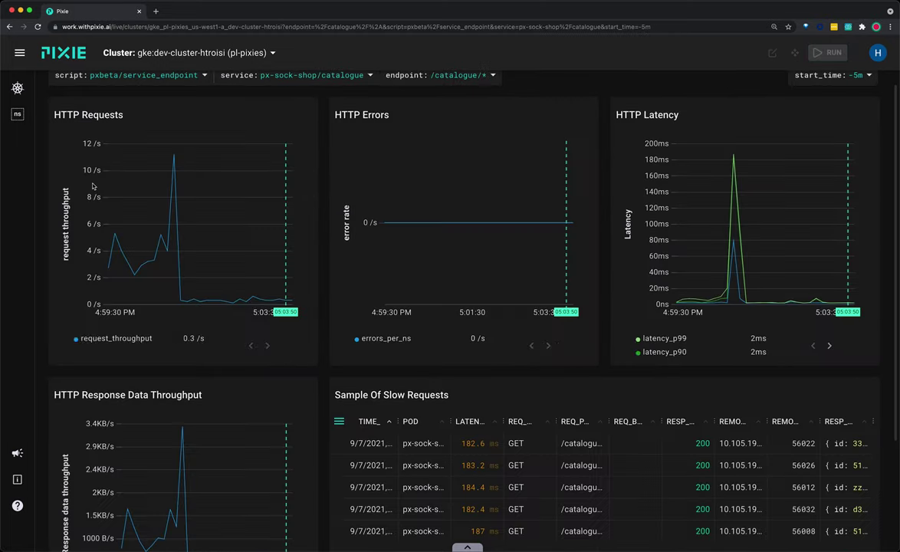